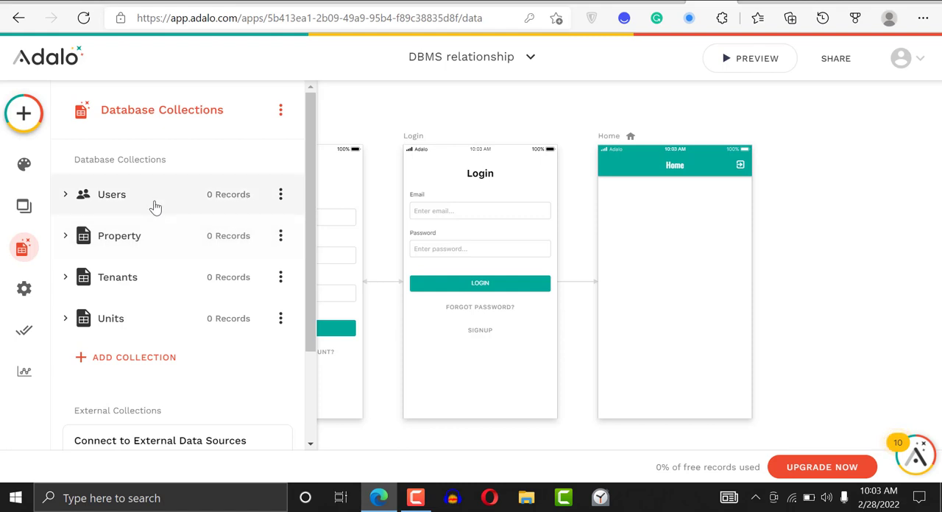
Start a new relationship property in the Users collection that links it to the Property collection
{"action": "left_click", "coordinate": [155, 207]}
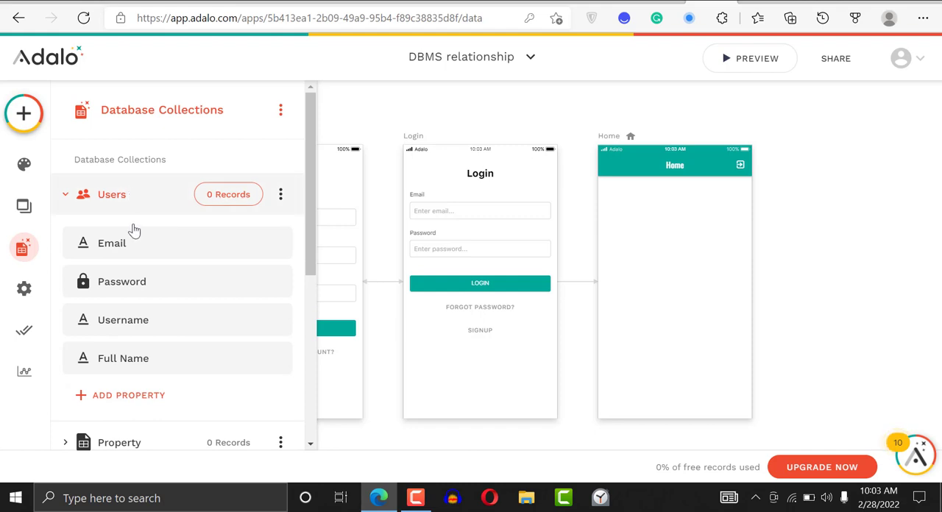
{"action": "left_click", "coordinate": [132, 395]}
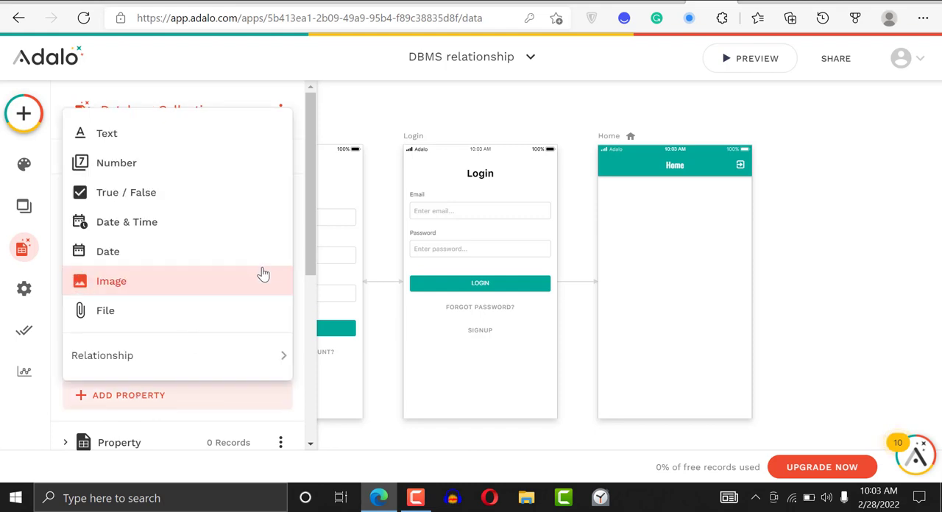
{"action": "left_click", "coordinate": [306, 226]}
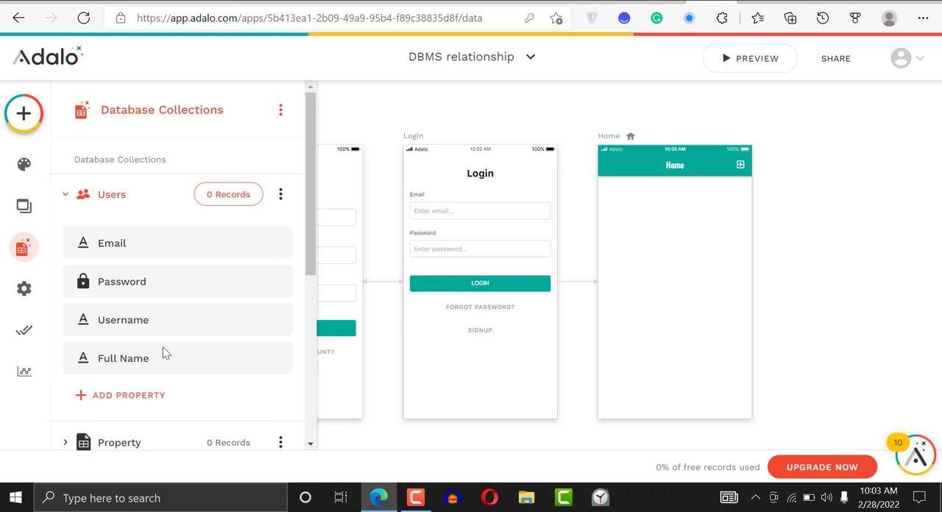
{"action": "left_click", "coordinate": [156, 395]}
{"action": "mouse_move", "coordinate": [180, 351]}
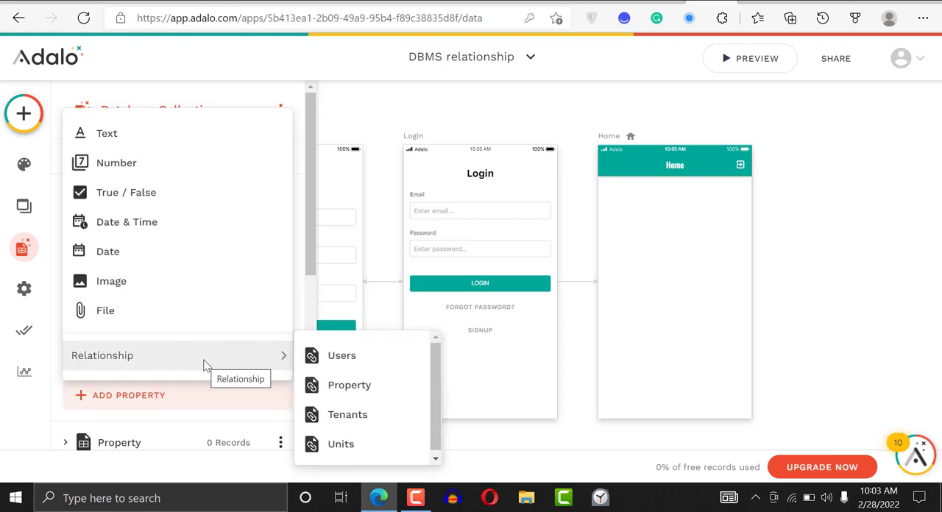
{"action": "left_click", "coordinate": [348, 385]}
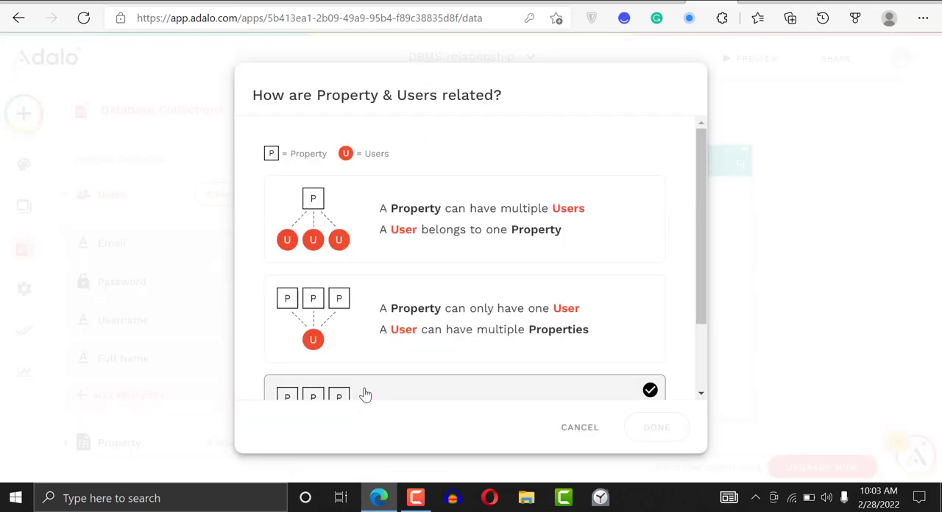
Define the relationship so that a Property can only have one User and a User can have multiple Properties
{"action": "left_click", "coordinate": [493, 309]}
{"action": "left_click", "coordinate": [526, 230]}
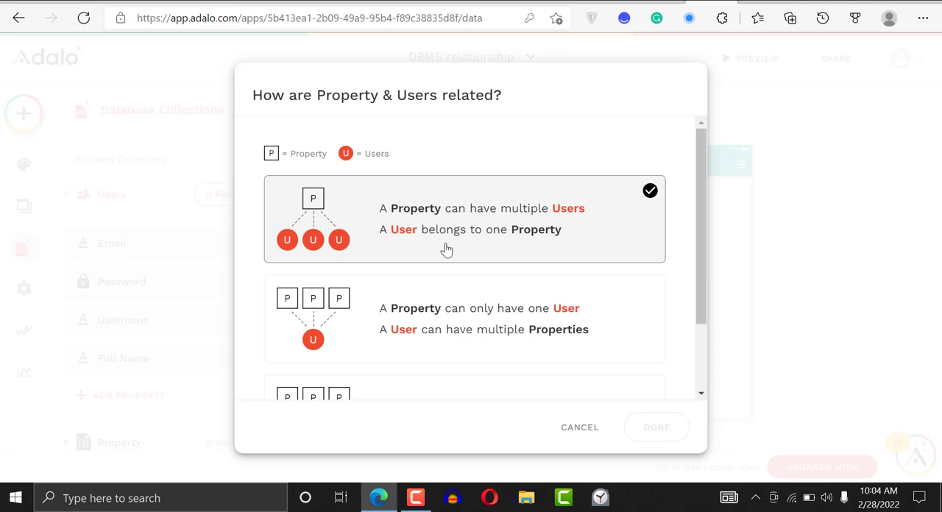
{"action": "left_click", "coordinate": [445, 308]}
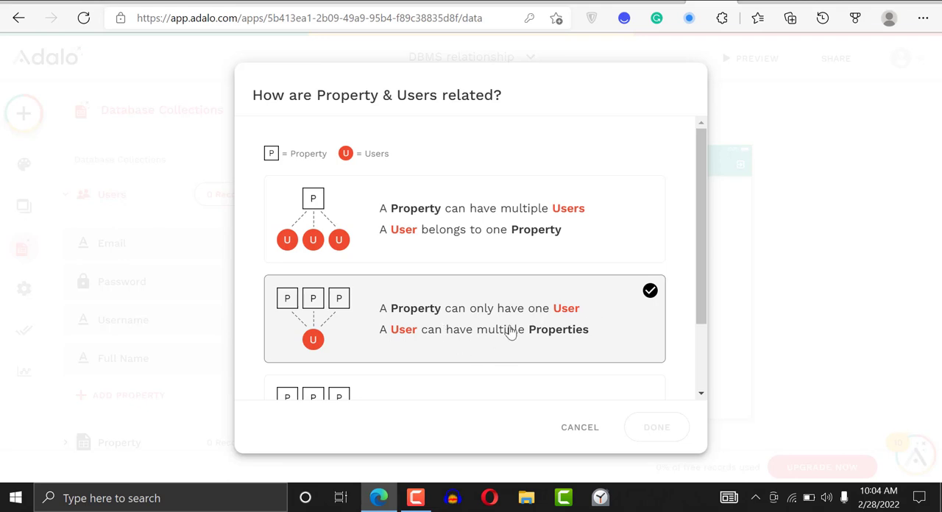
{"action": "left_click", "coordinate": [511, 331]}
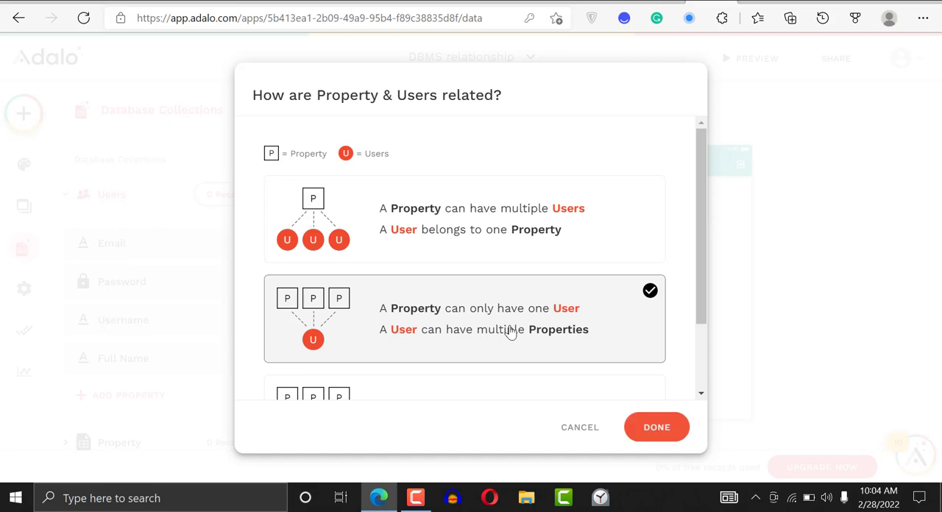
{"action": "left_click", "coordinate": [656, 432]}
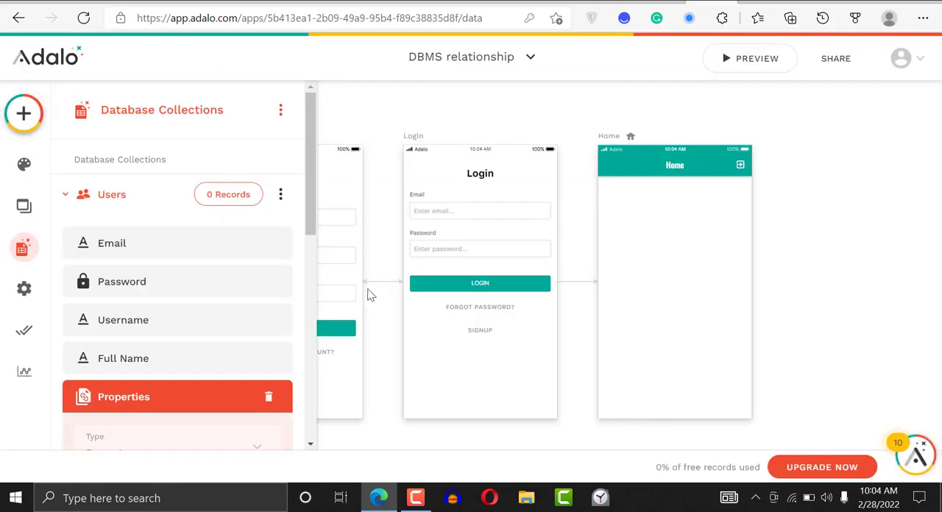
Name the new relationship in the Users collection "Properties rel" and save it
{"action": "left_click_drag", "start_coordinate": [309, 172], "coordinate": [300, 294]}
{"action": "scroll", "coordinate": [299, 291], "scroll_direction": "down", "scroll_amount": 1}
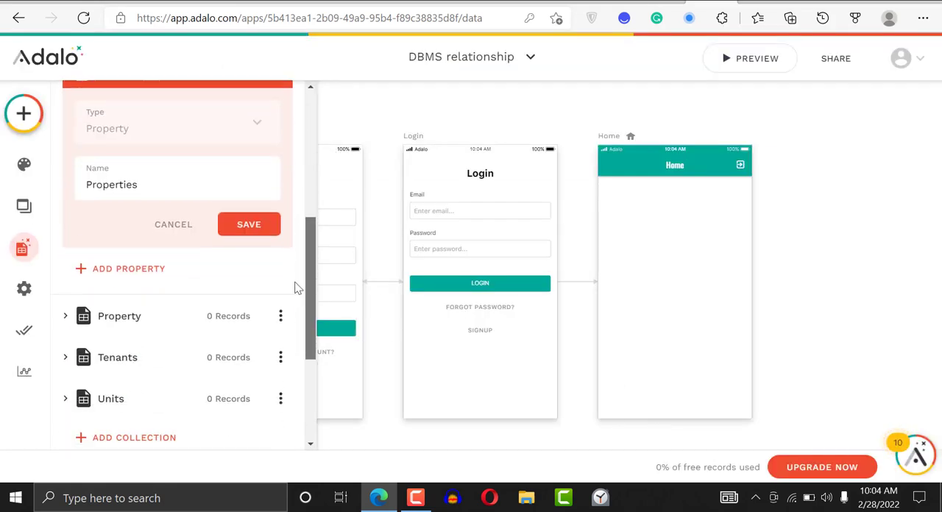
{"action": "scroll", "coordinate": [174, 242], "scroll_direction": "up", "scroll_amount": 1}
{"action": "left_click", "coordinate": [172, 263]}
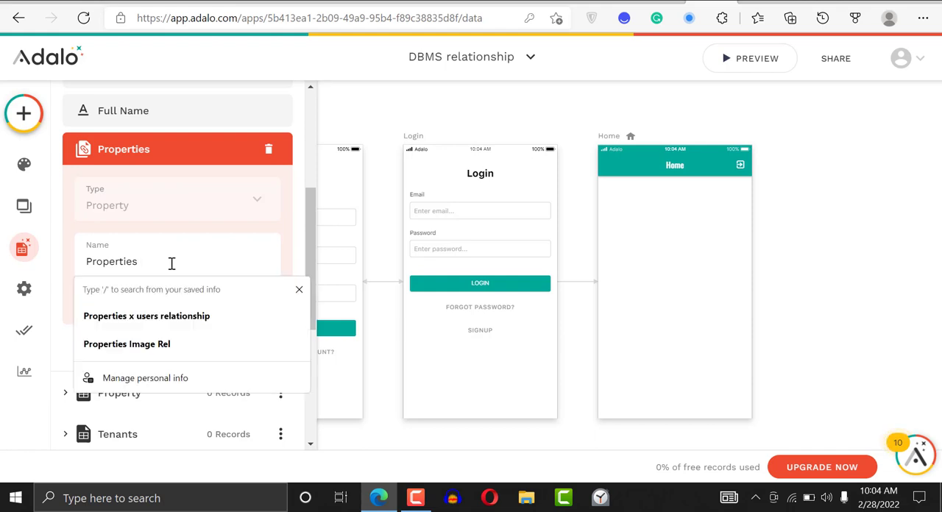
{"action": "type", "text": "rel"}
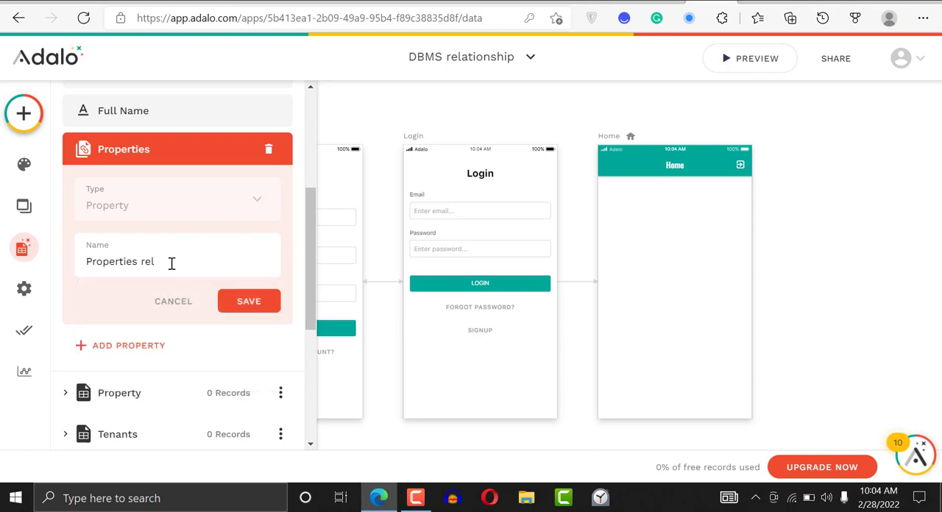
{"action": "left_click", "coordinate": [248, 303]}
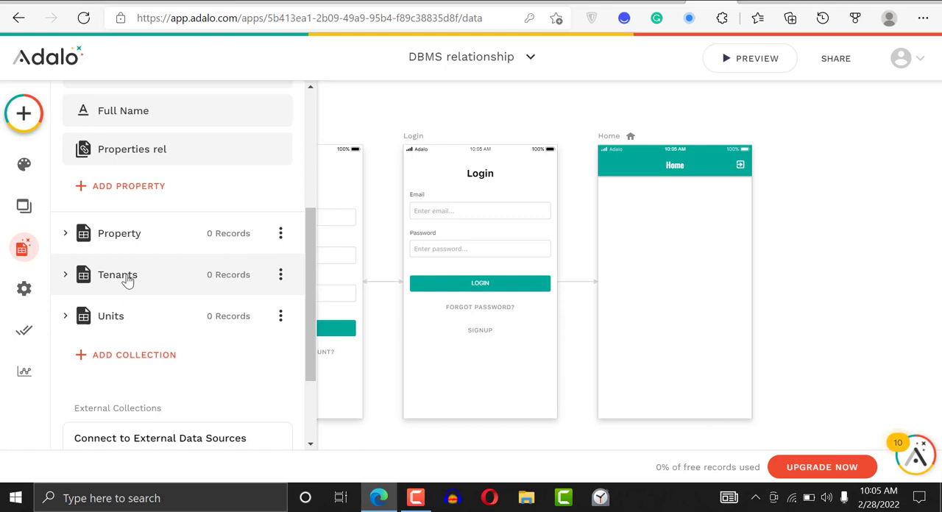
Start a new relationship property in the Tenants collection that links it to the Units collection
{"action": "left_click", "coordinate": [127, 280]}
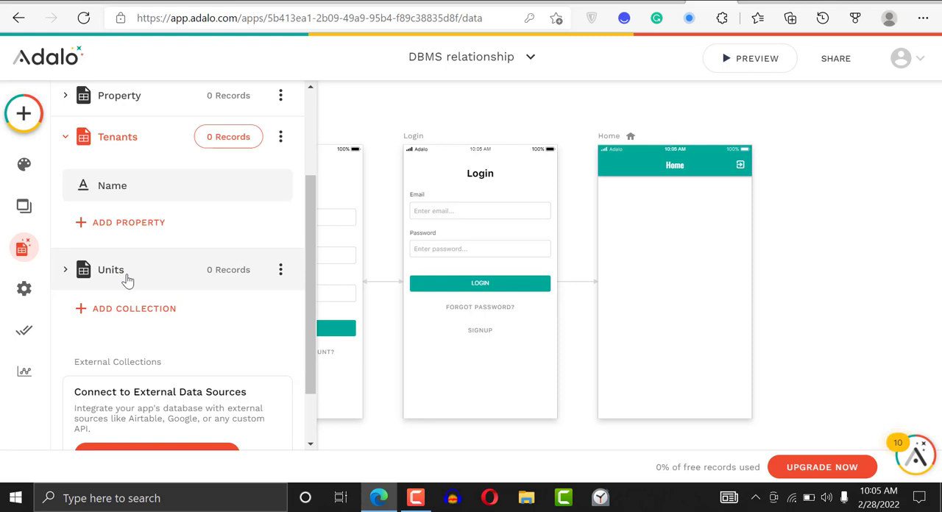
{"action": "left_click", "coordinate": [130, 224]}
{"action": "scroll", "coordinate": [187, 429], "scroll_direction": "down", "scroll_amount": 2}
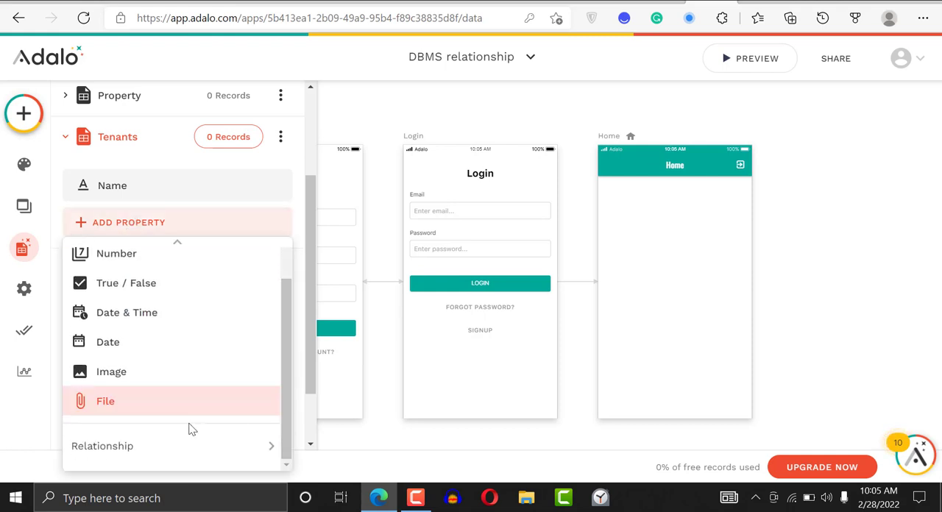
{"action": "mouse_move", "coordinate": [201, 448]}
{"action": "left_click", "coordinate": [349, 458]}
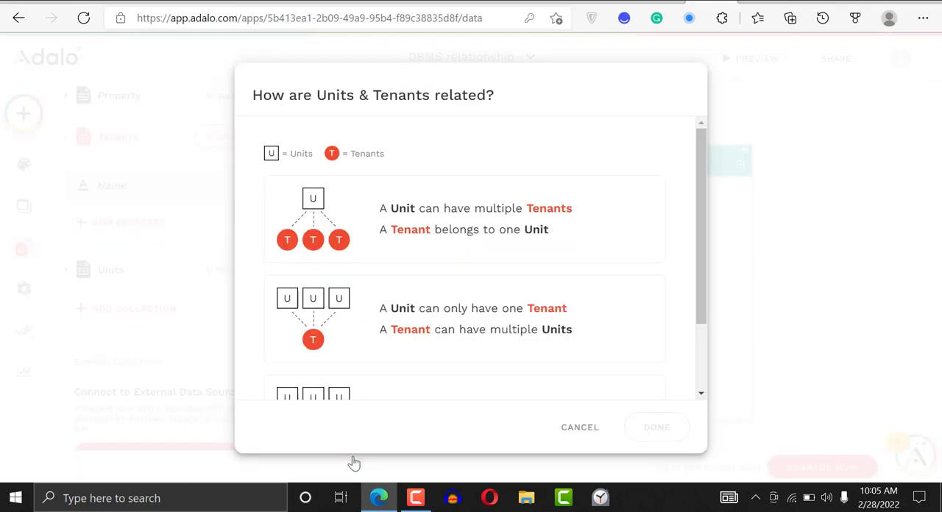
Define that a Unit can only have one Tenant and a Tenant can have multiple Units, and save the relationship as Units
{"action": "left_click", "coordinate": [414, 303]}
{"action": "left_click", "coordinate": [614, 225]}
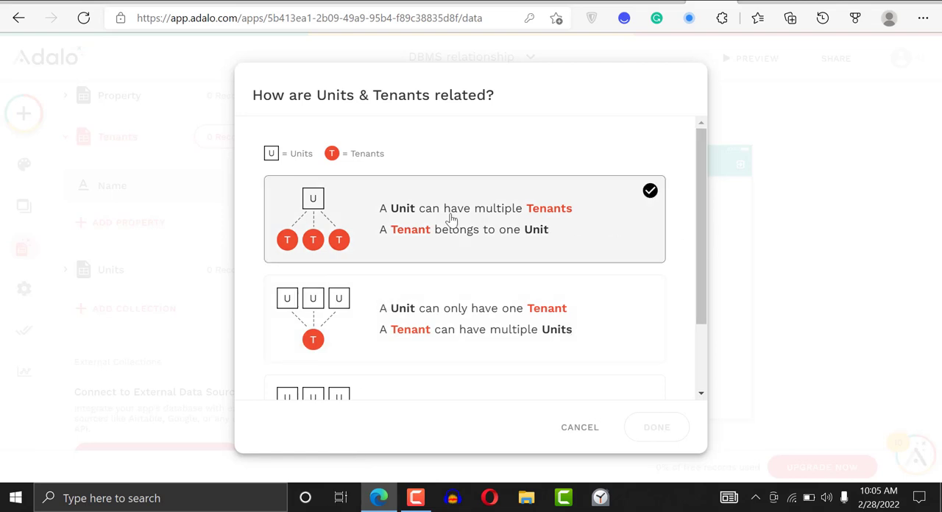
{"action": "left_click", "coordinate": [550, 226]}
{"action": "left_click", "coordinate": [550, 227]}
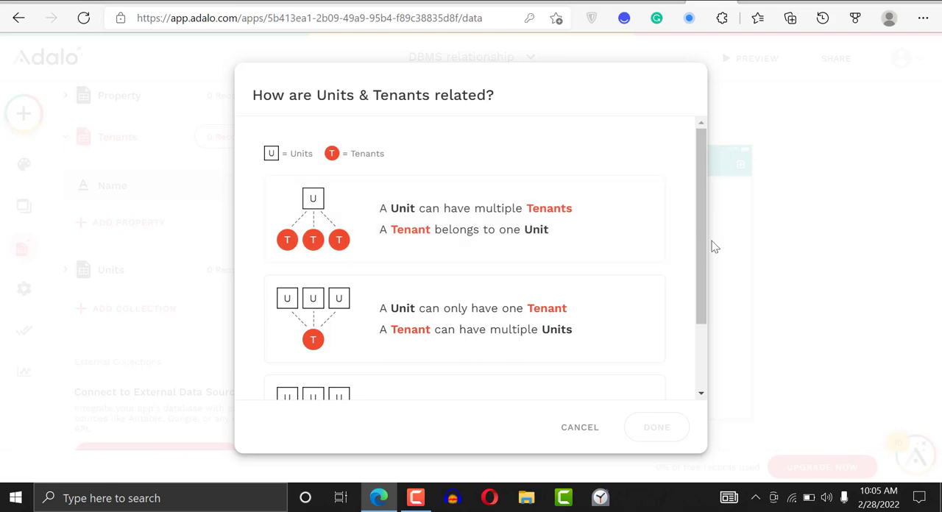
{"action": "left_click_drag", "start_coordinate": [703, 242], "coordinate": [700, 306]}
{"action": "left_click", "coordinate": [466, 234]}
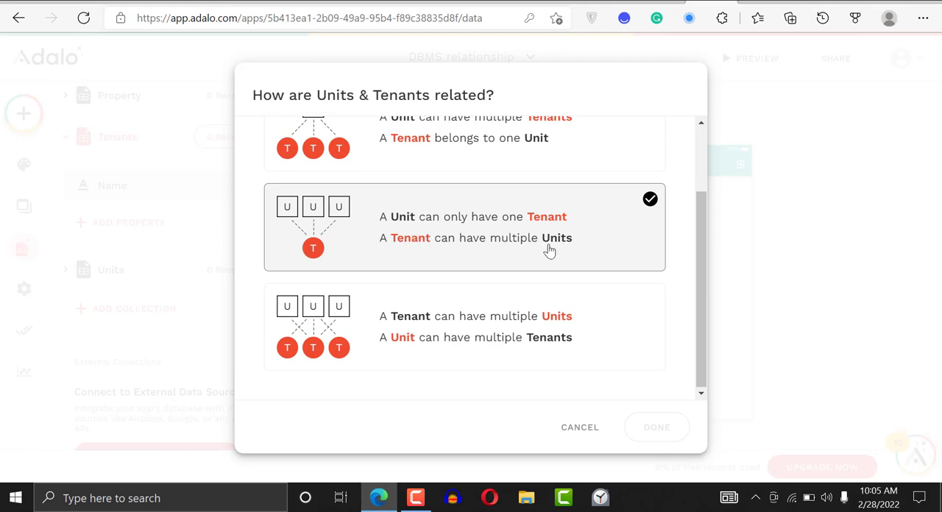
{"action": "left_click", "coordinate": [420, 356]}
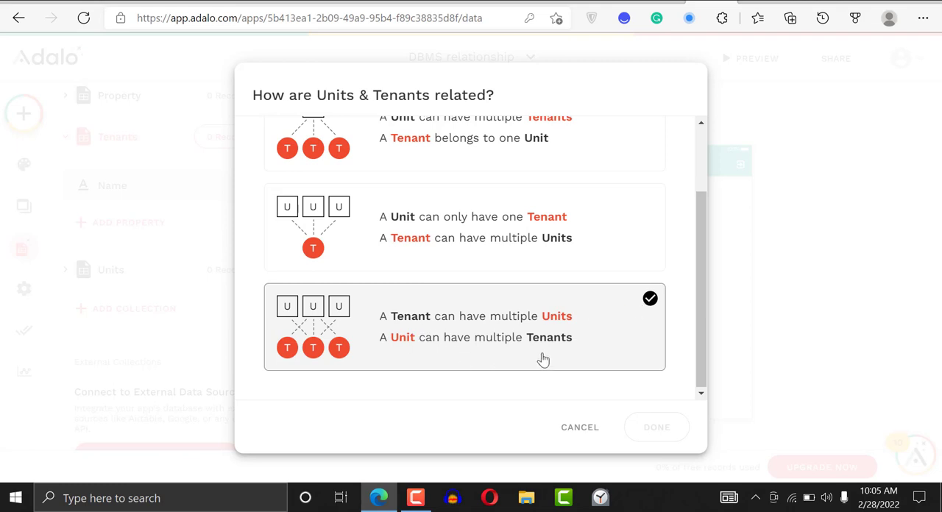
{"action": "mouse_move", "coordinate": [701, 343]}
{"action": "left_mouse_down"}
{"action": "mouse_move", "coordinate": [694, 262]}
{"action": "mouse_move", "coordinate": [694, 340]}
{"action": "left_mouse_up"}
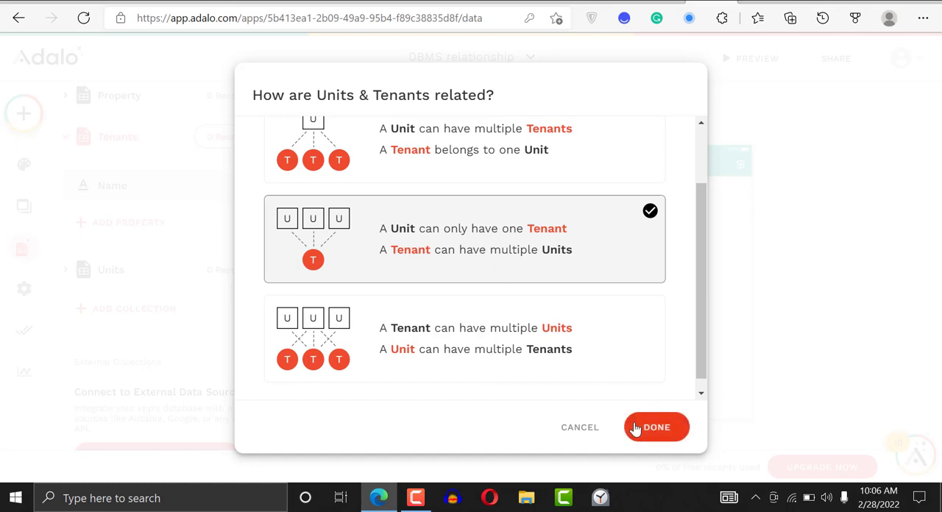
{"action": "left_click", "coordinate": [632, 428]}
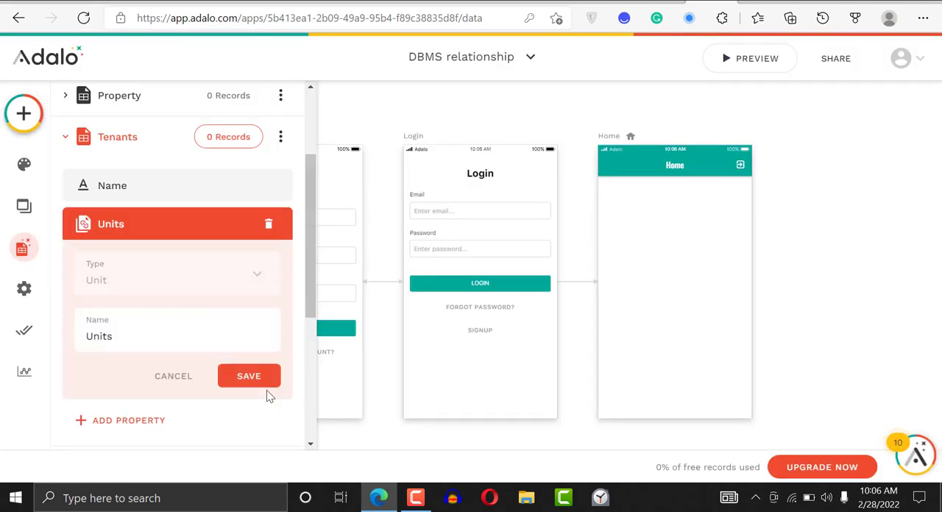
{"action": "left_click", "coordinate": [248, 376]}
Start a new relationship property in the Property collection that links it to the Units collection
{"action": "mouse_move", "coordinate": [309, 281]}
{"action": "left_mouse_down"}
{"action": "mouse_move", "coordinate": [306, 307]}
{"action": "mouse_move", "coordinate": [306, 283]}
{"action": "left_mouse_up"}
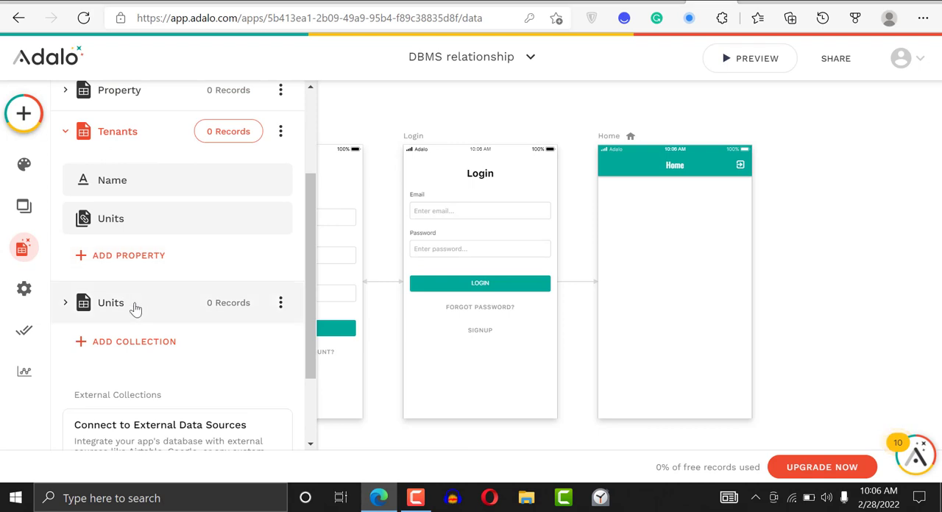
{"action": "left_click", "coordinate": [167, 105]}
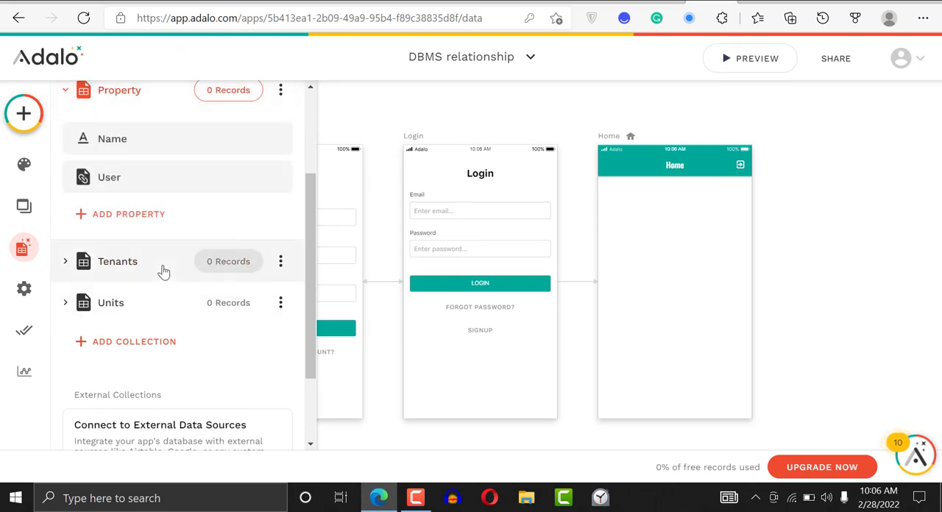
{"action": "left_click", "coordinate": [155, 214]}
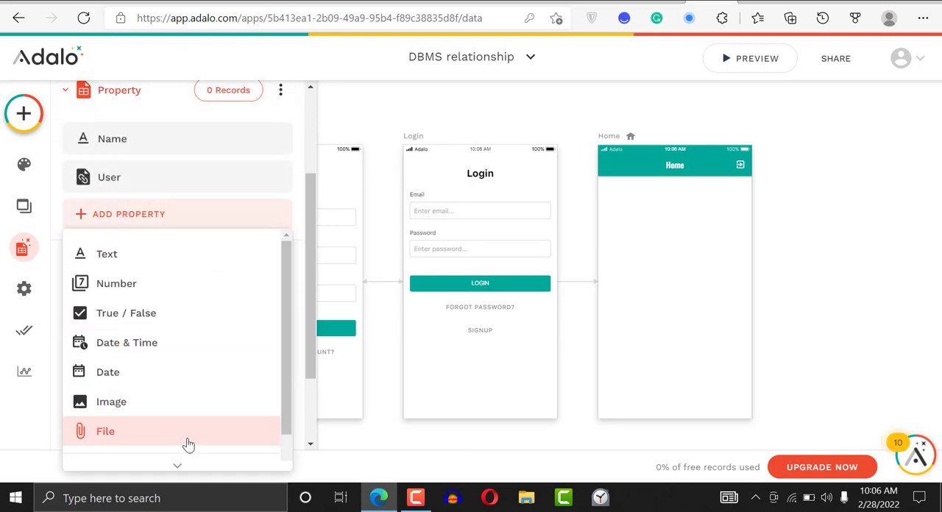
{"action": "left_click_drag", "start_coordinate": [286, 402], "coordinate": [286, 446]}
{"action": "mouse_move", "coordinate": [168, 442]}
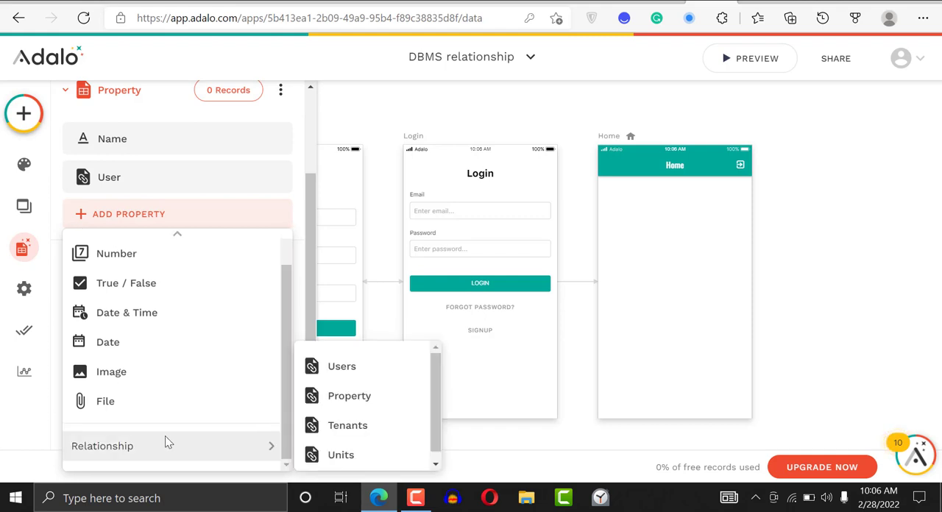
{"action": "left_click", "coordinate": [349, 455]}
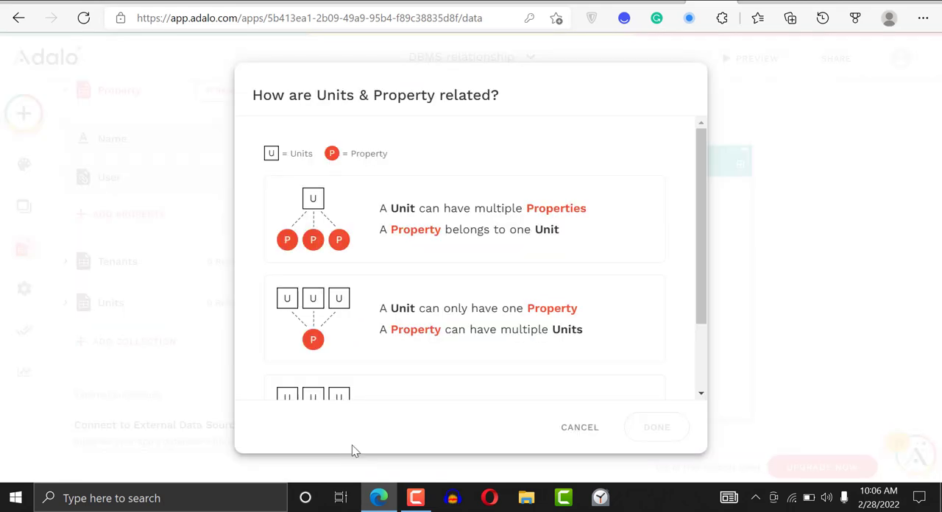
Define the relationship so that a Unit can have multiple Properties and a Property belongs to one Unit
{"action": "left_click", "coordinate": [420, 295]}
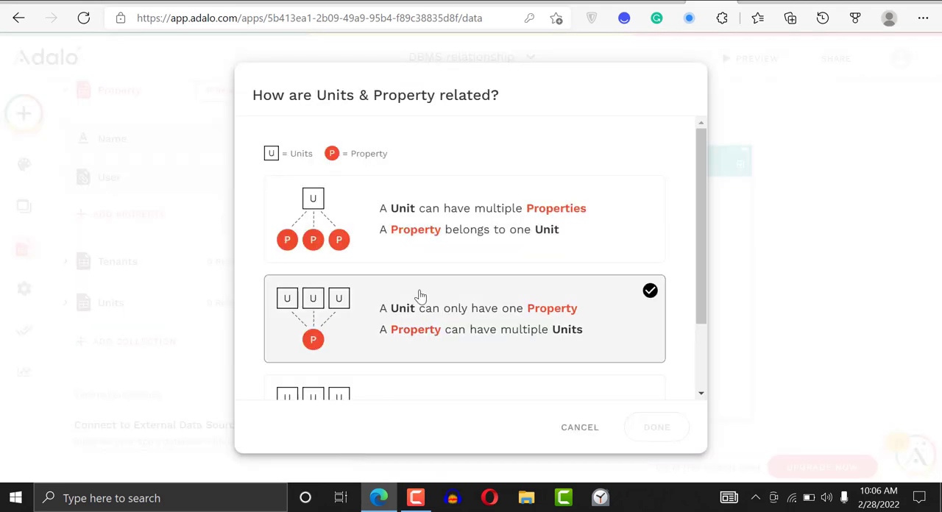
{"action": "left_click", "coordinate": [660, 298]}
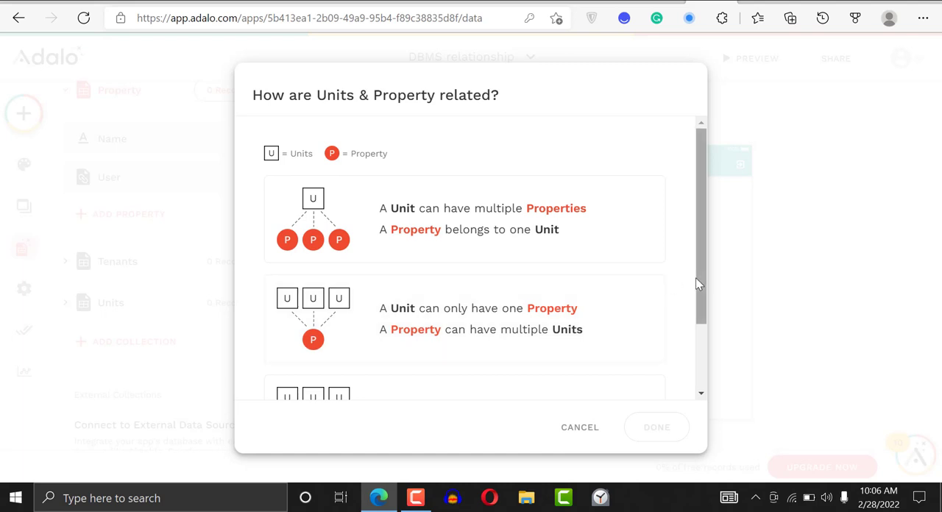
{"action": "left_click_drag", "start_coordinate": [696, 278], "coordinate": [694, 350]}
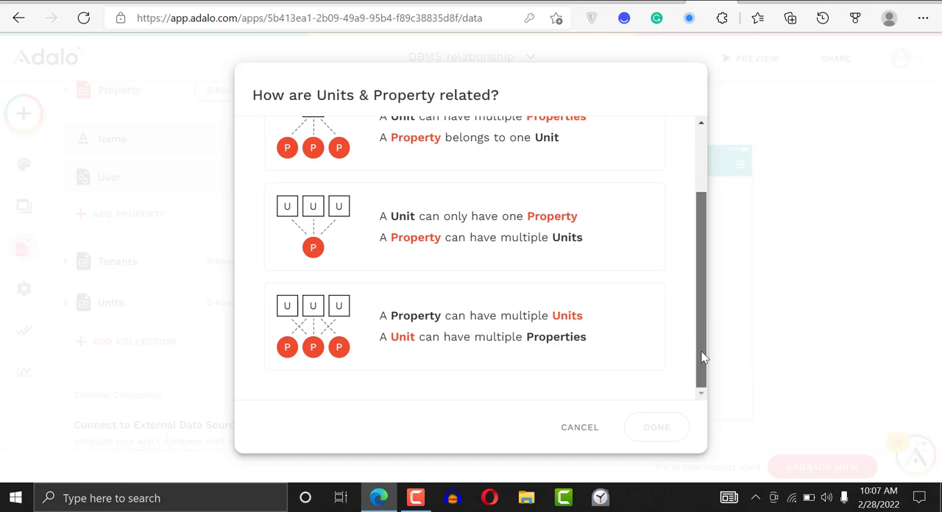
{"action": "left_click_drag", "start_coordinate": [702, 358], "coordinate": [498, 184]}
{"action": "left_click", "coordinate": [504, 242]}
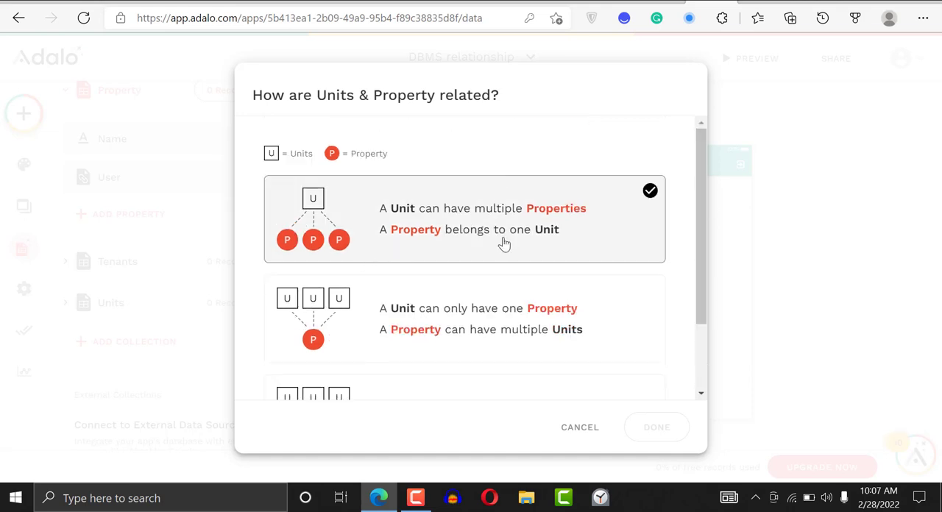
{"action": "left_click", "coordinate": [460, 346]}
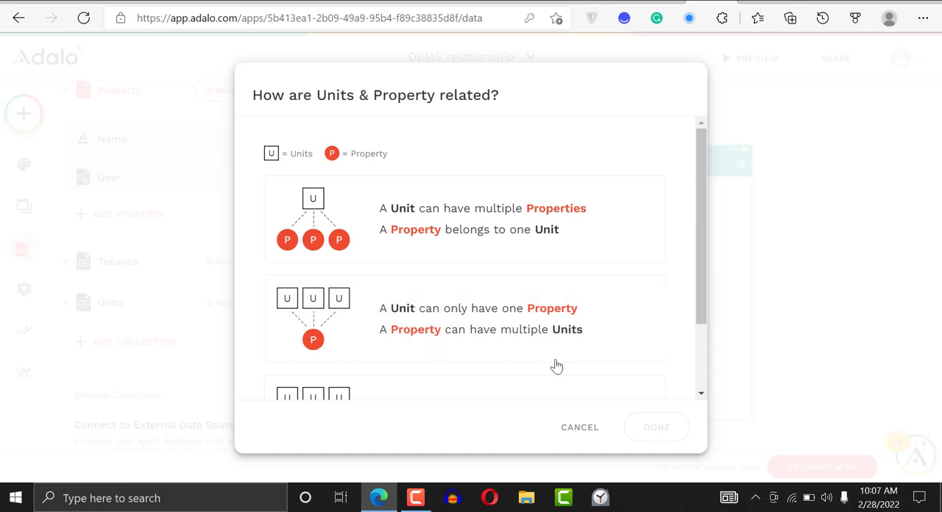
{"action": "left_click", "coordinate": [537, 214]}
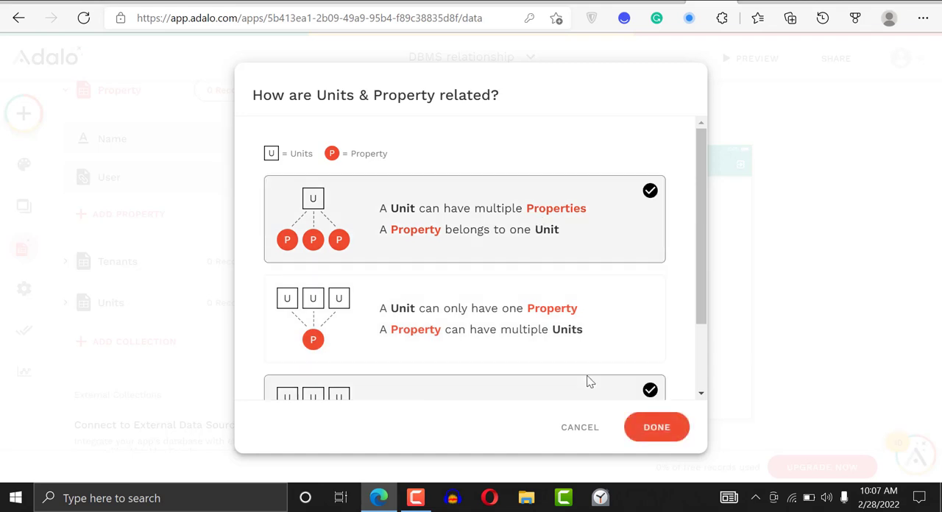
{"action": "left_click", "coordinate": [655, 428]}
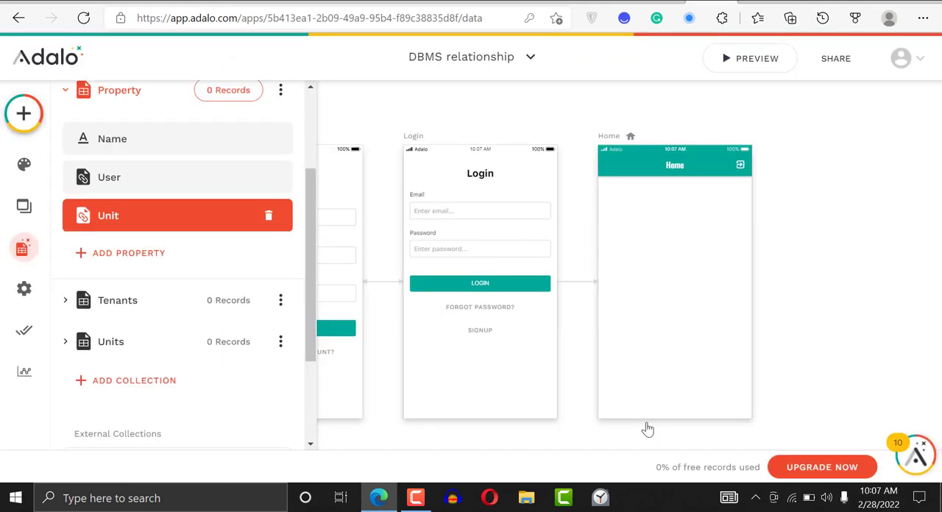
Open the details of the User and Unit relationship fields in the Property collection
{"action": "left_click", "coordinate": [213, 175]}
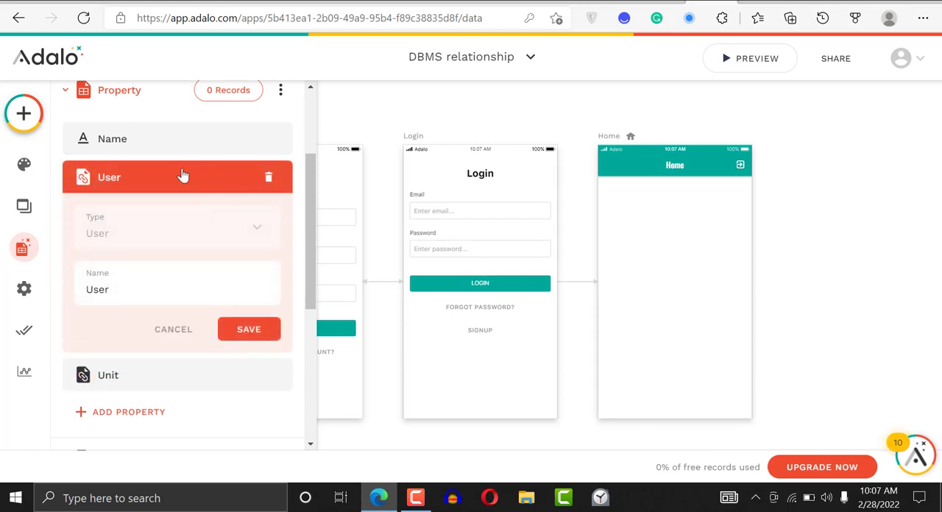
{"action": "left_click", "coordinate": [184, 178]}
{"action": "left_click", "coordinate": [223, 219]}
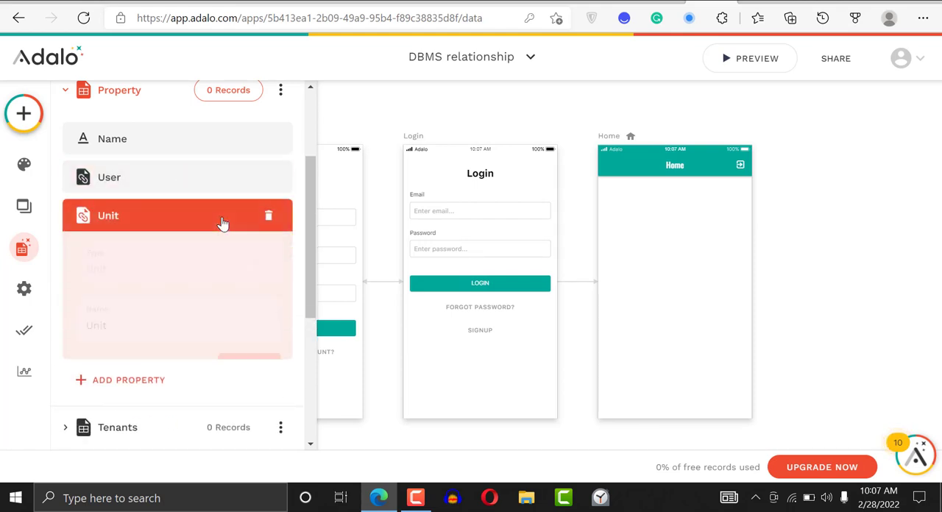